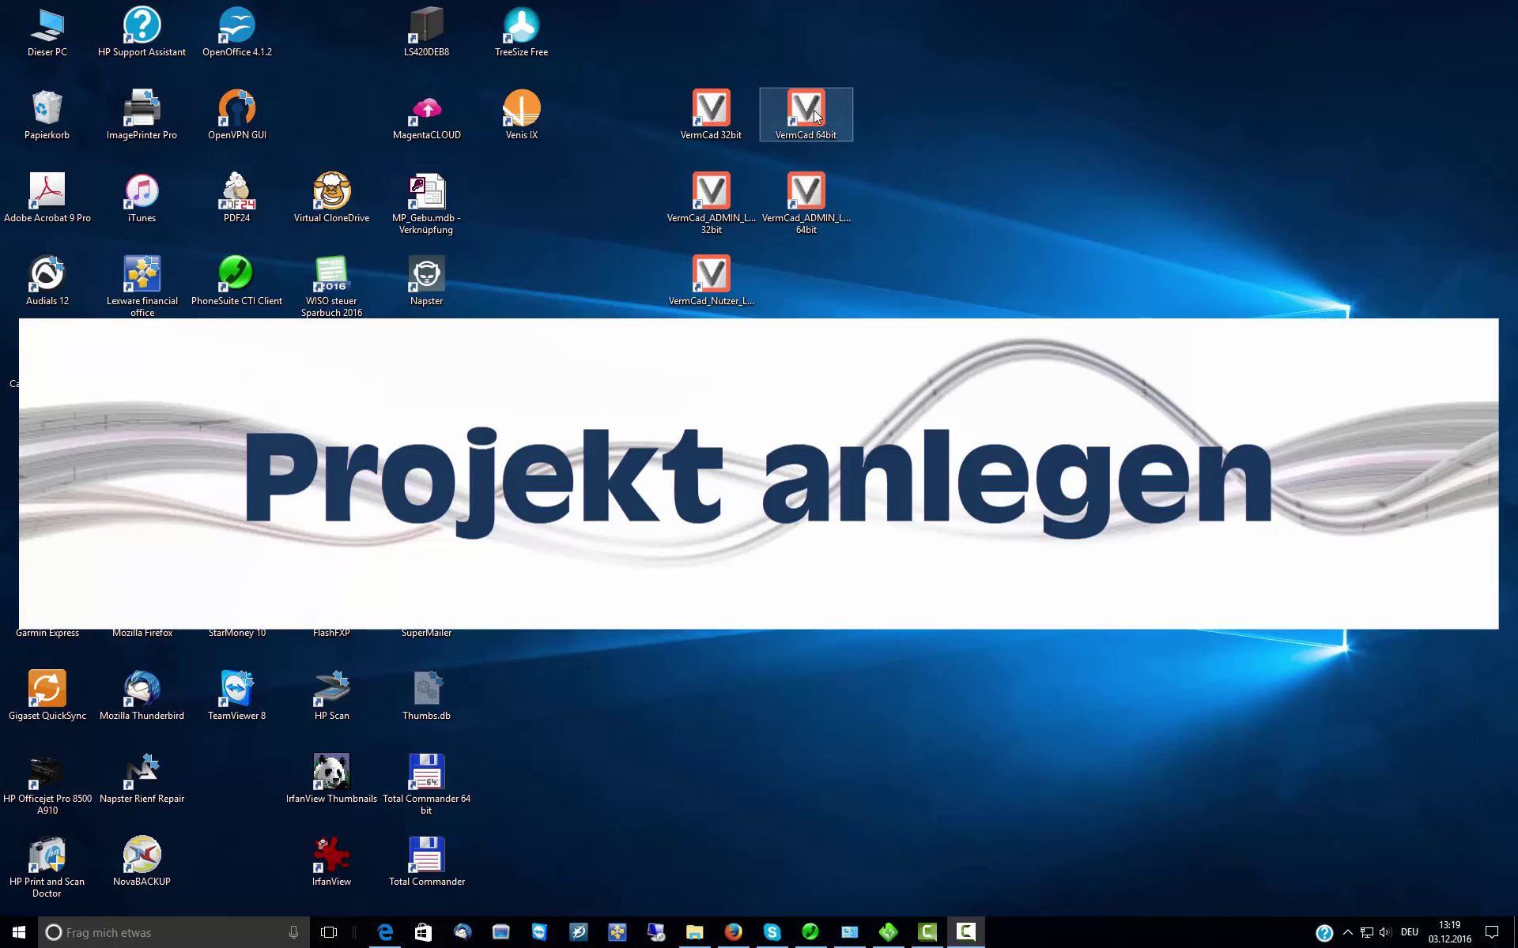
Start VermCad 64bit and log in with personnel number 1 to begin order 1-16.
double_click(818, 115)
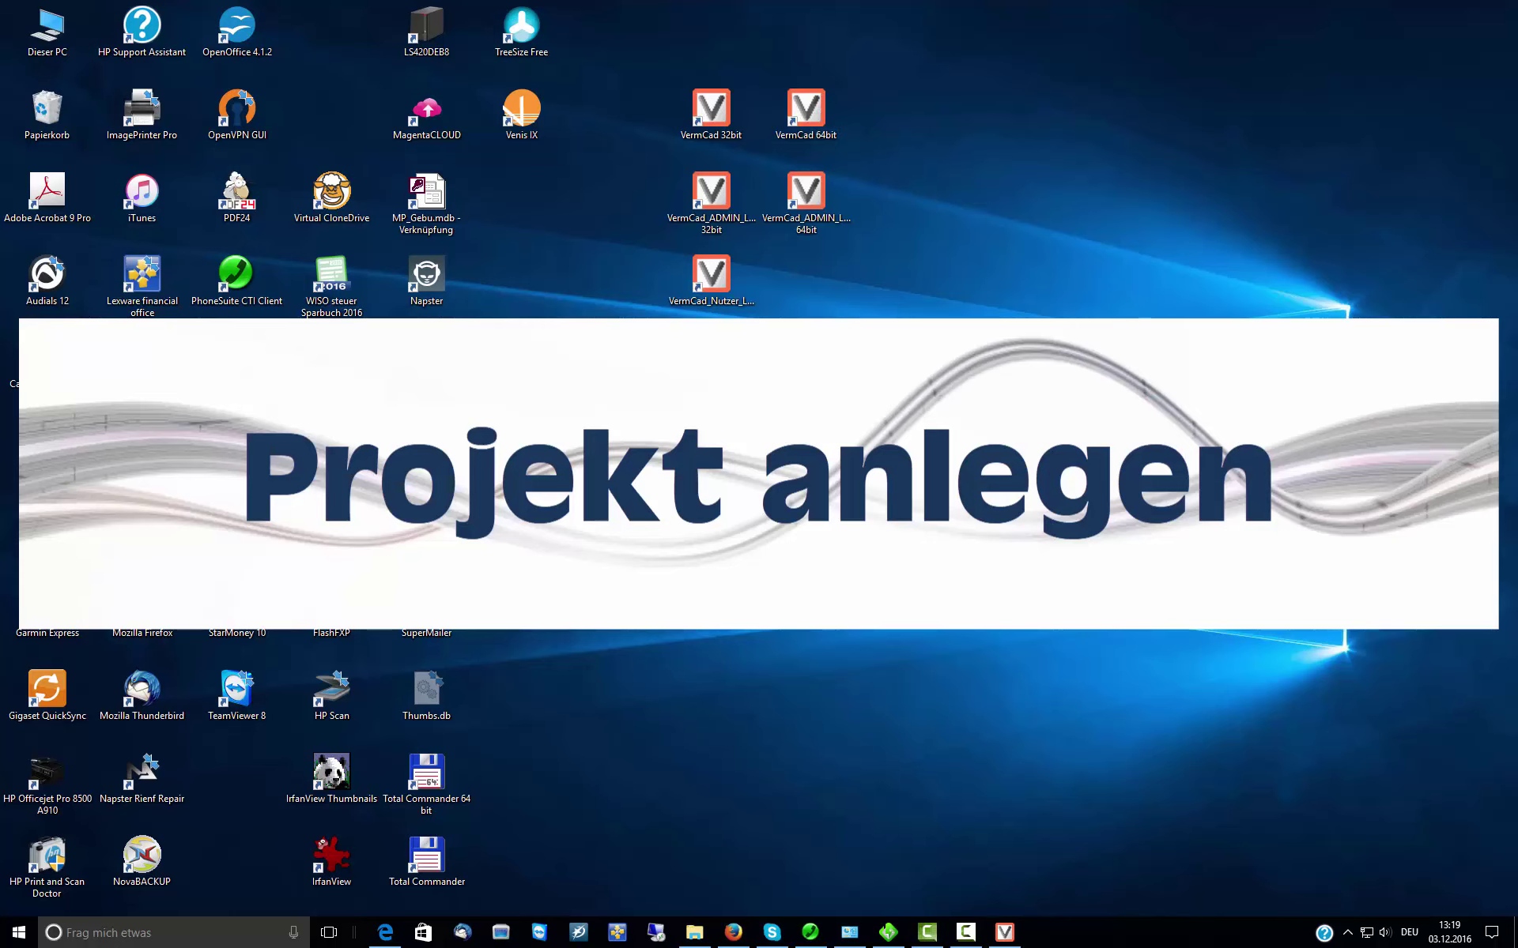
type("1")
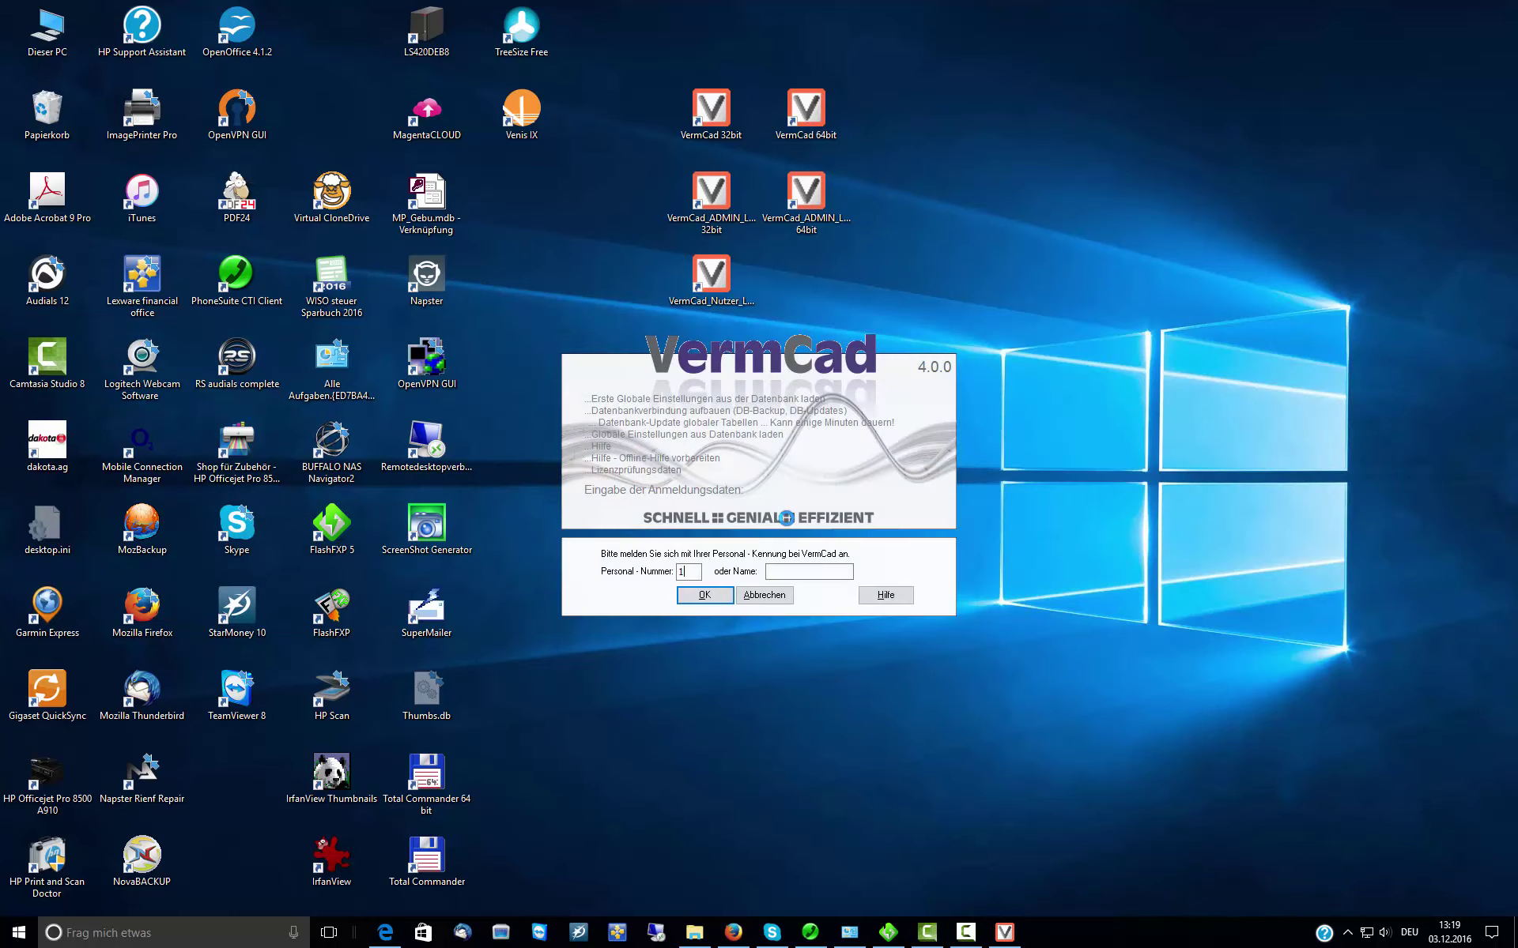
key("Return")
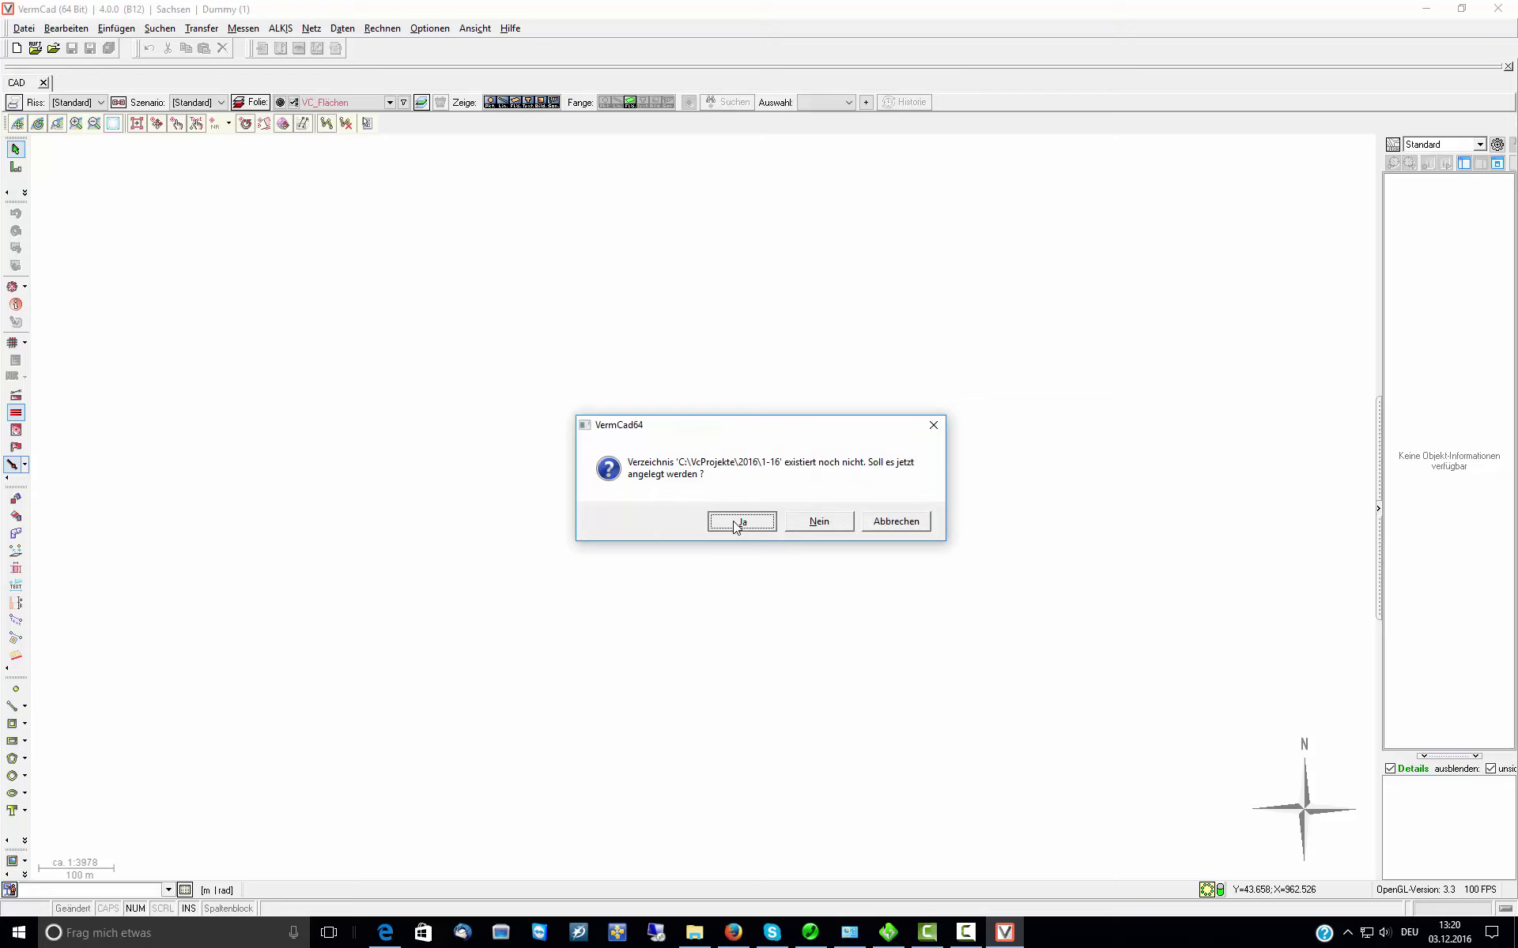
Create the folder C:\VcProjekte\2016\1-16 and order file 1-16.mwt, then close the order data form.
left_click(737, 522)
left_click_drag(908, 149, 752, 235)
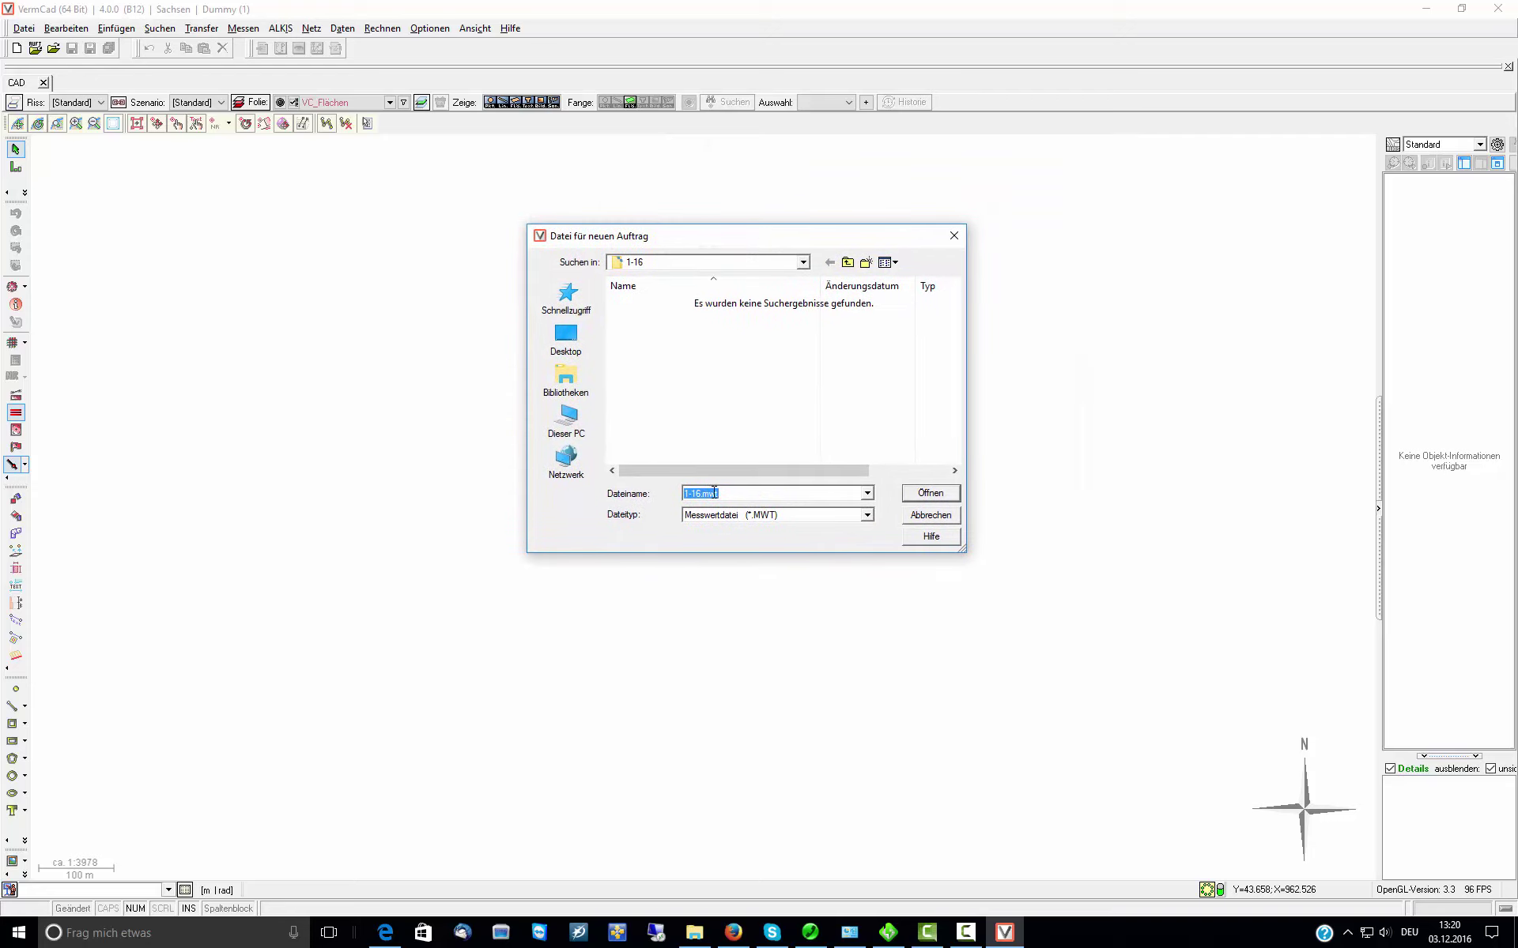
key("Return")
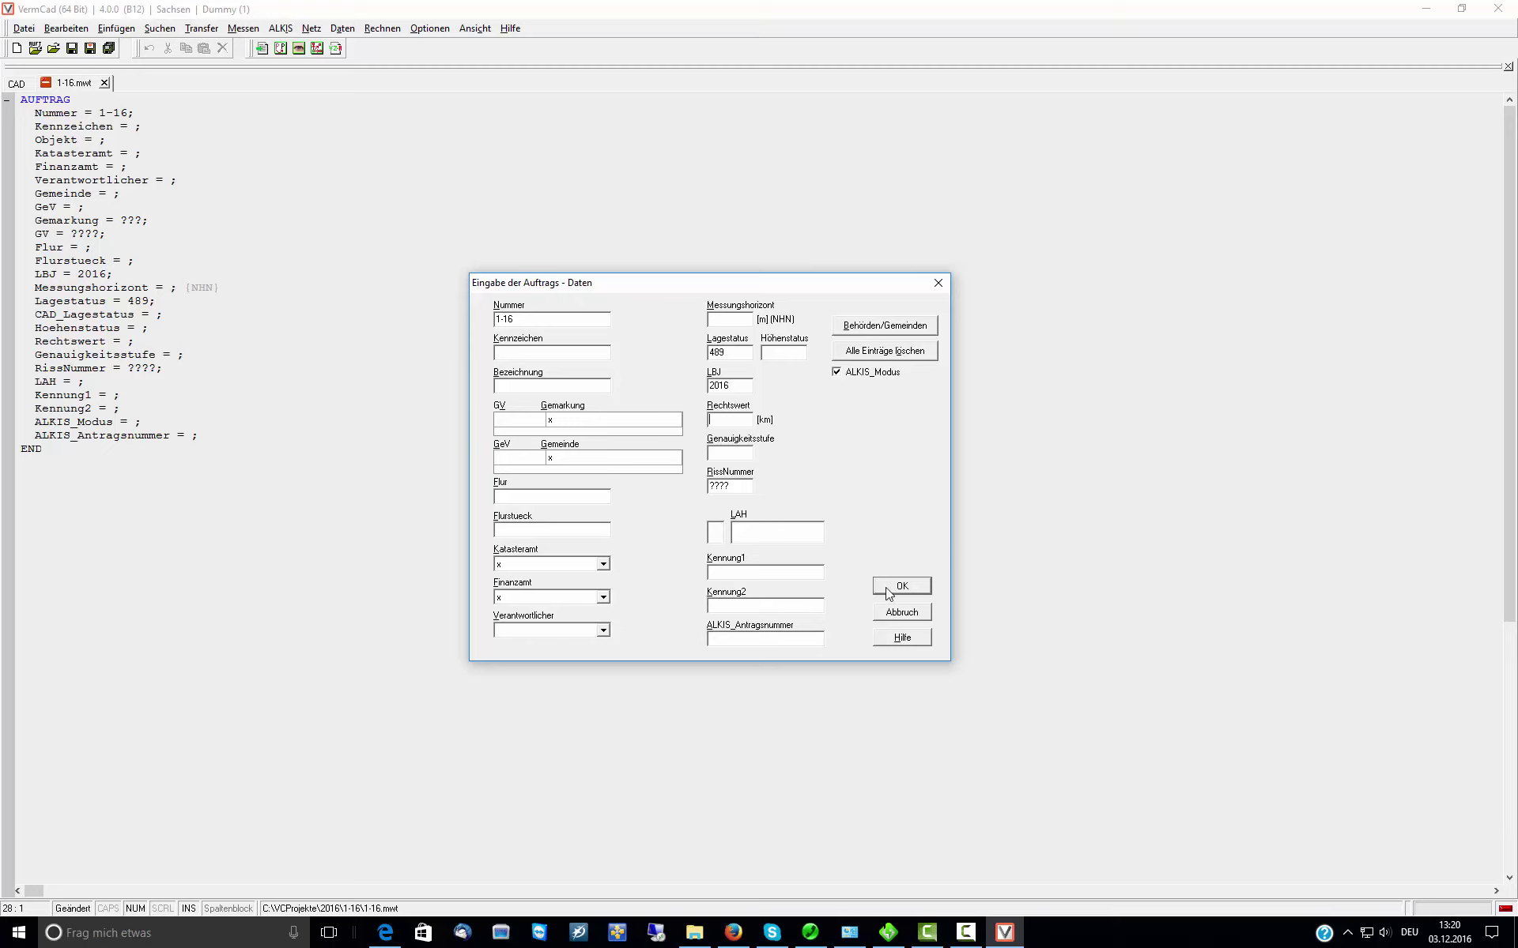
left_click(902, 614)
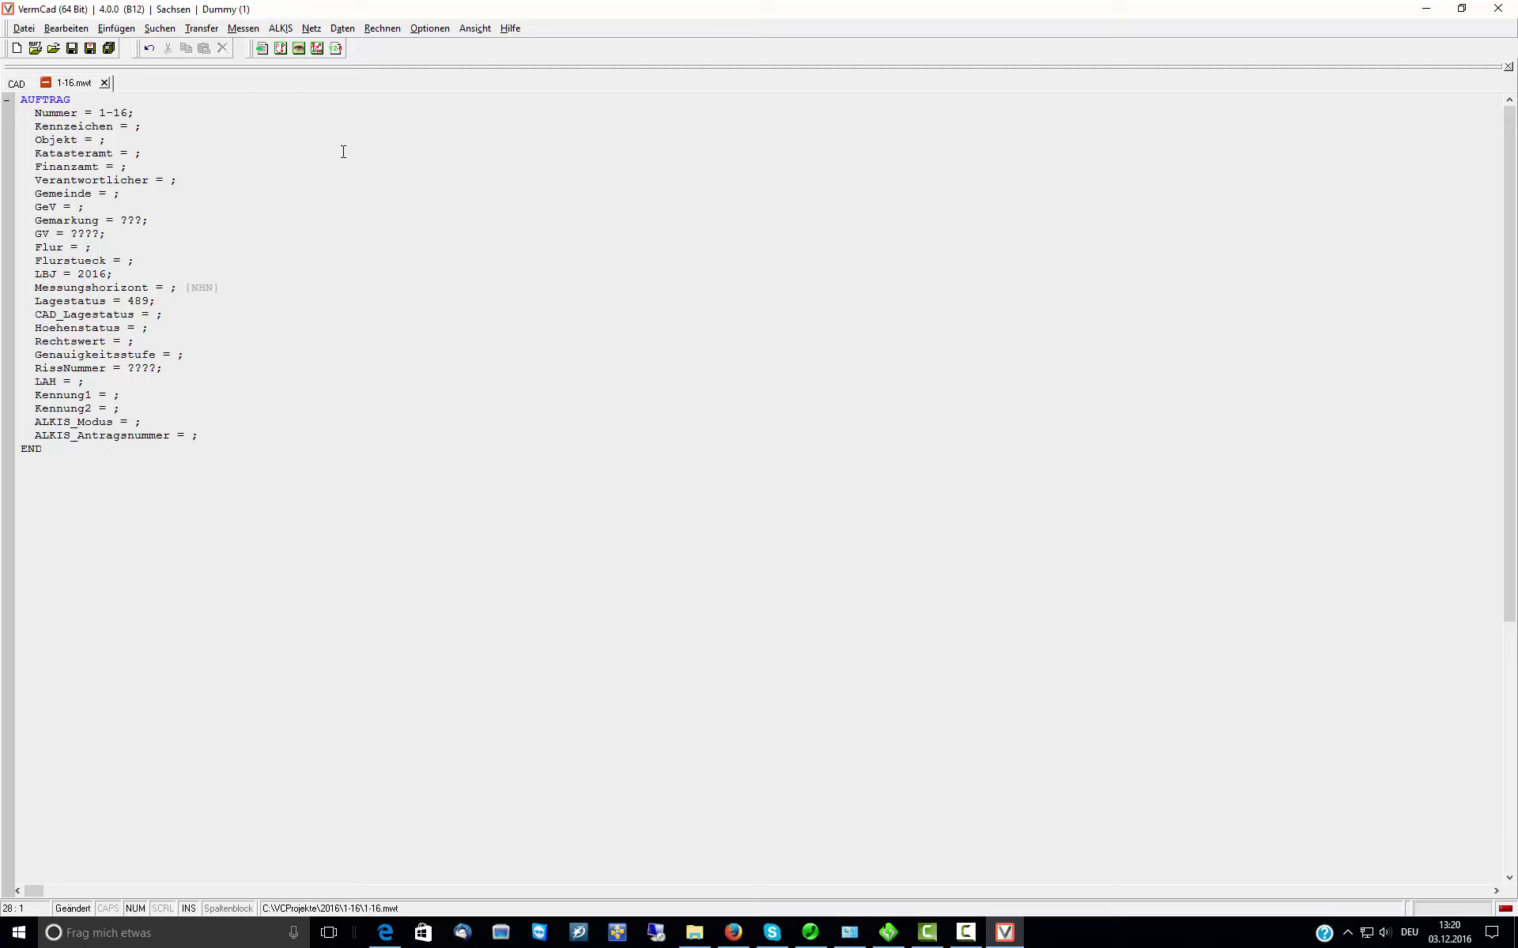
Choose file import into the order with the NAS - ALKIS (*.NAS;*.XML) format.
left_click(279, 30)
left_click(234, 261)
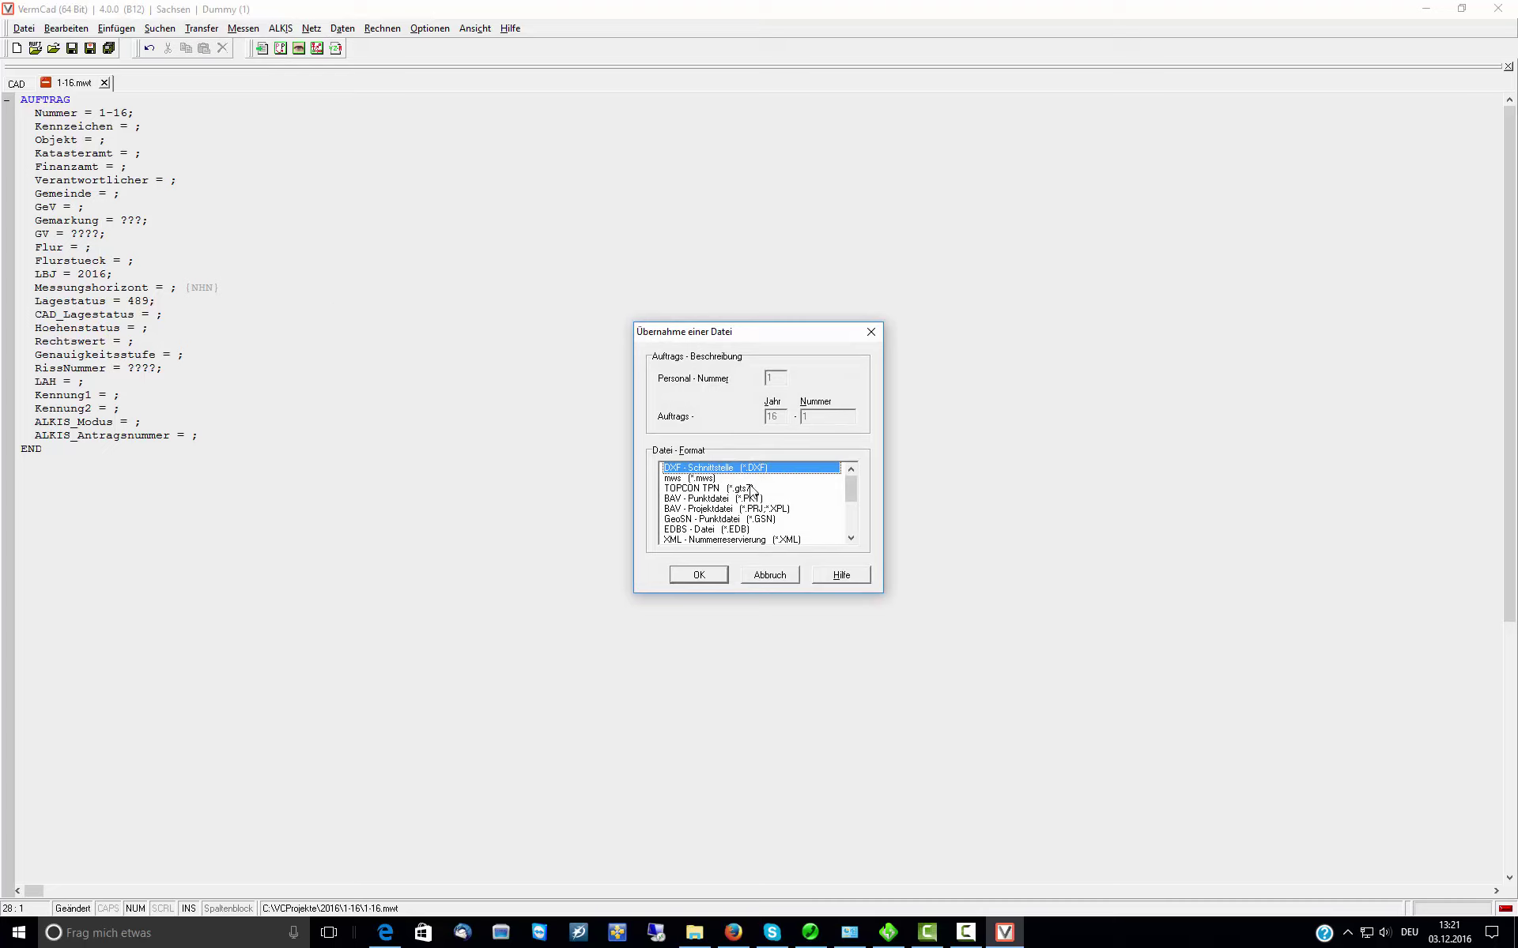
left_click_drag(850, 491, 857, 502)
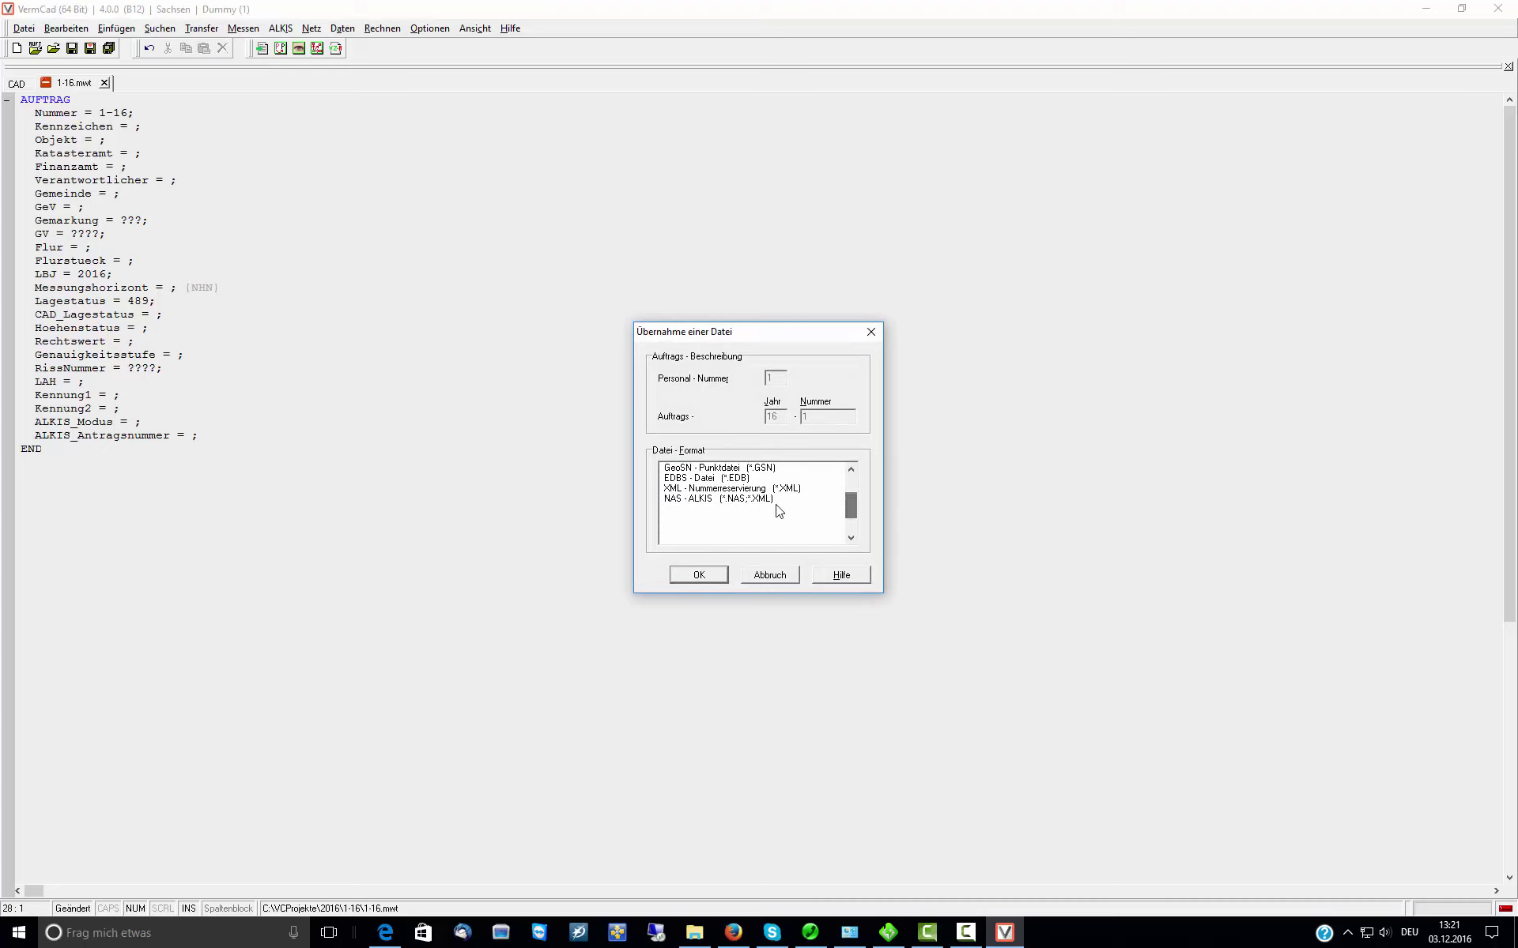
left_click(743, 501)
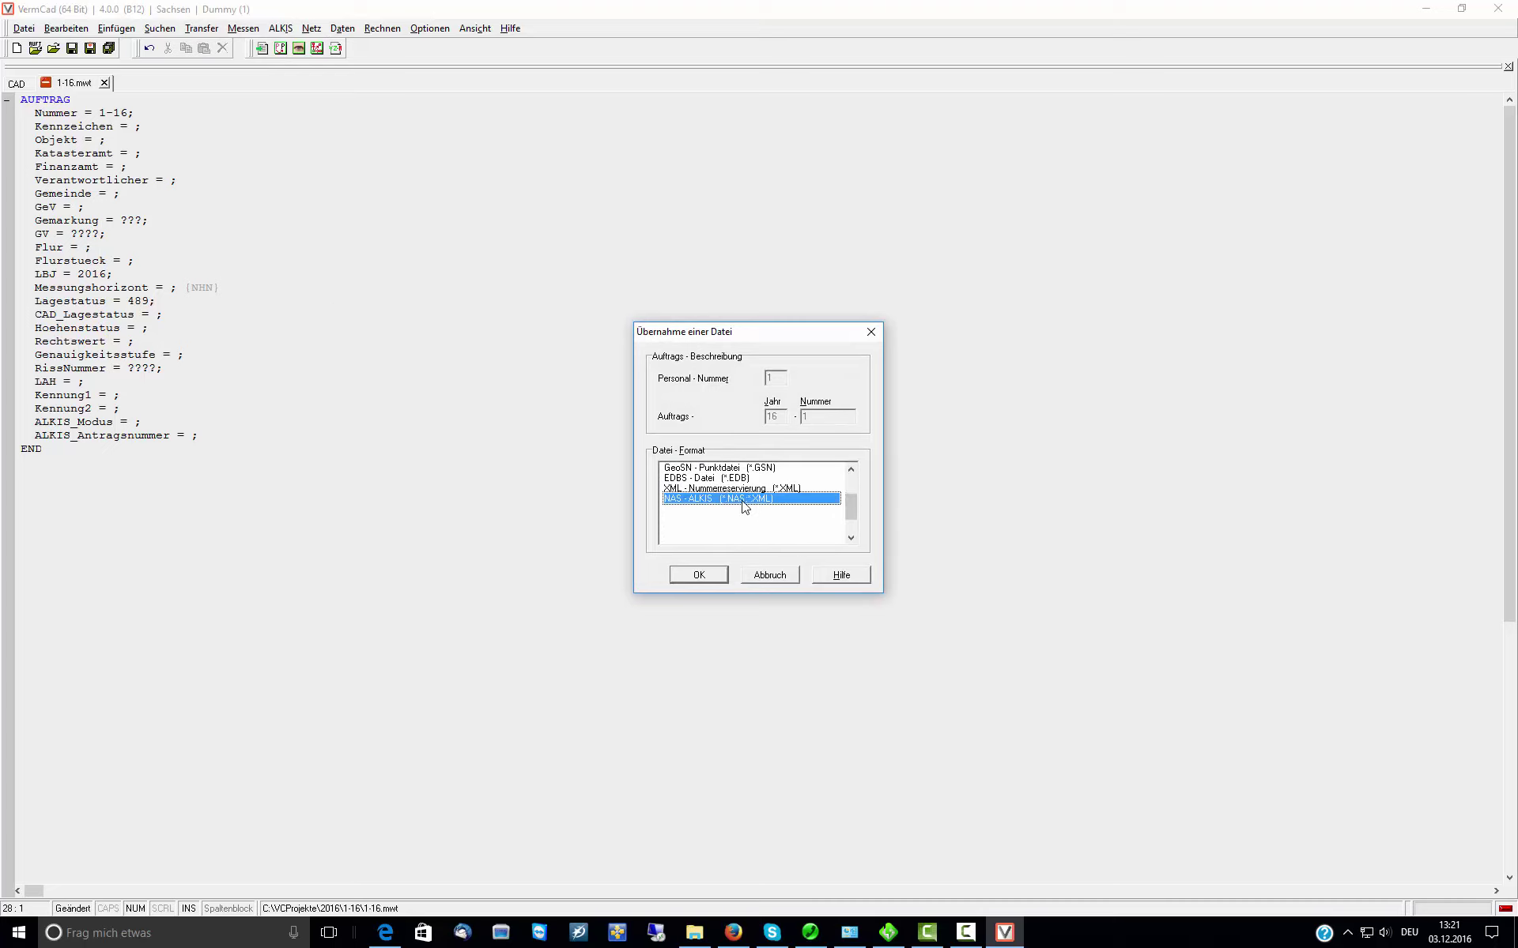
left_click(696, 581)
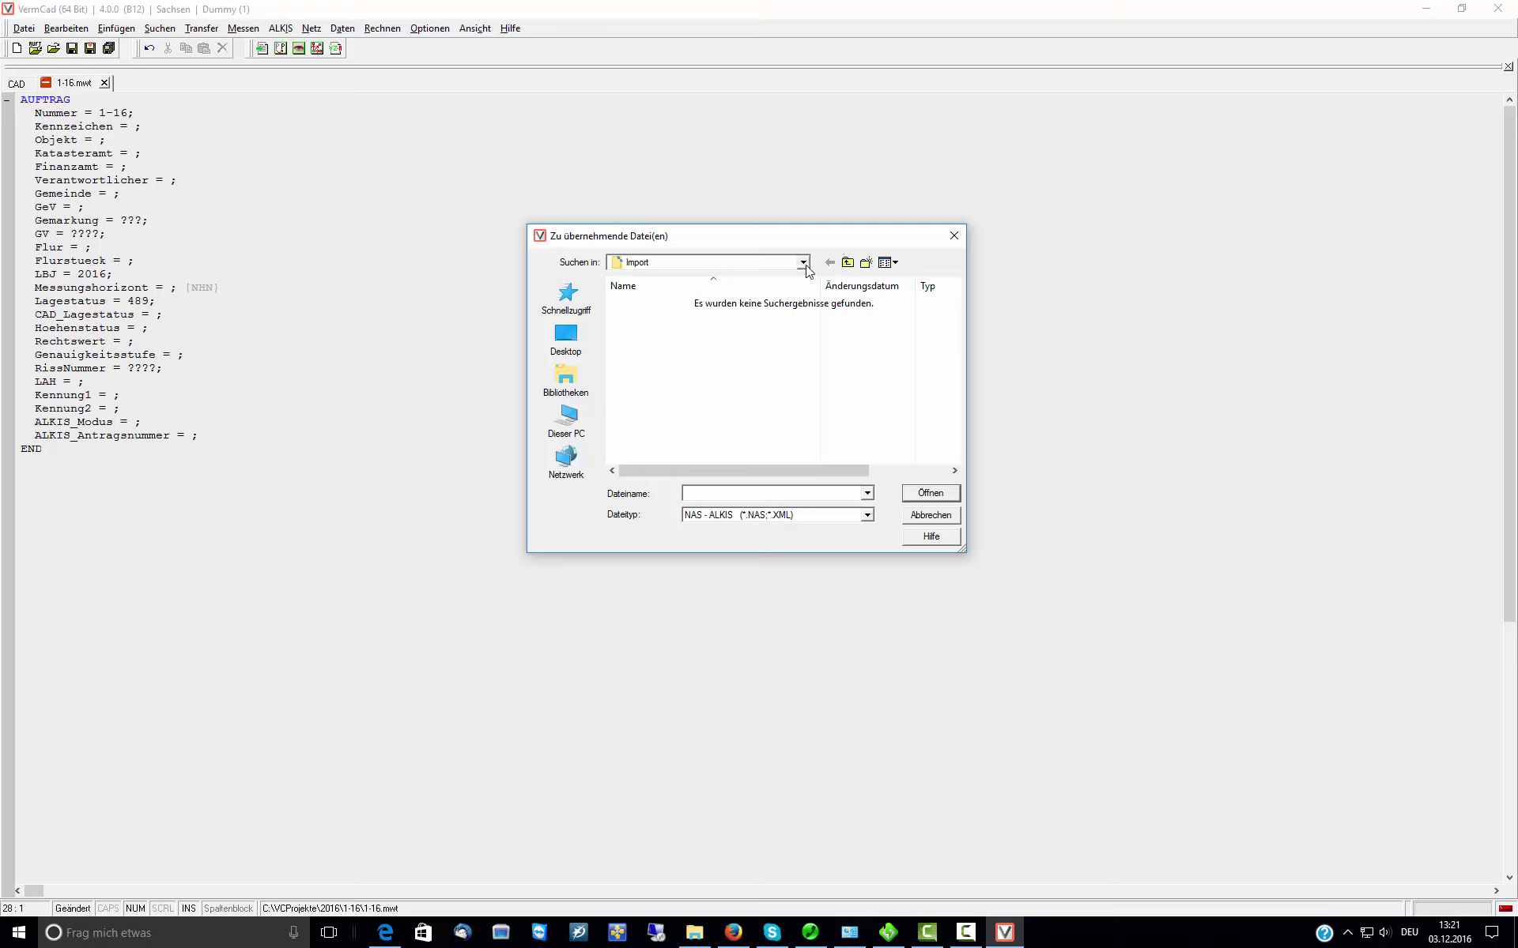
Import Bestandsdaten_Ostritz_mETmBsmPkt.xml from the 2016\Import folder.
left_click(847, 263)
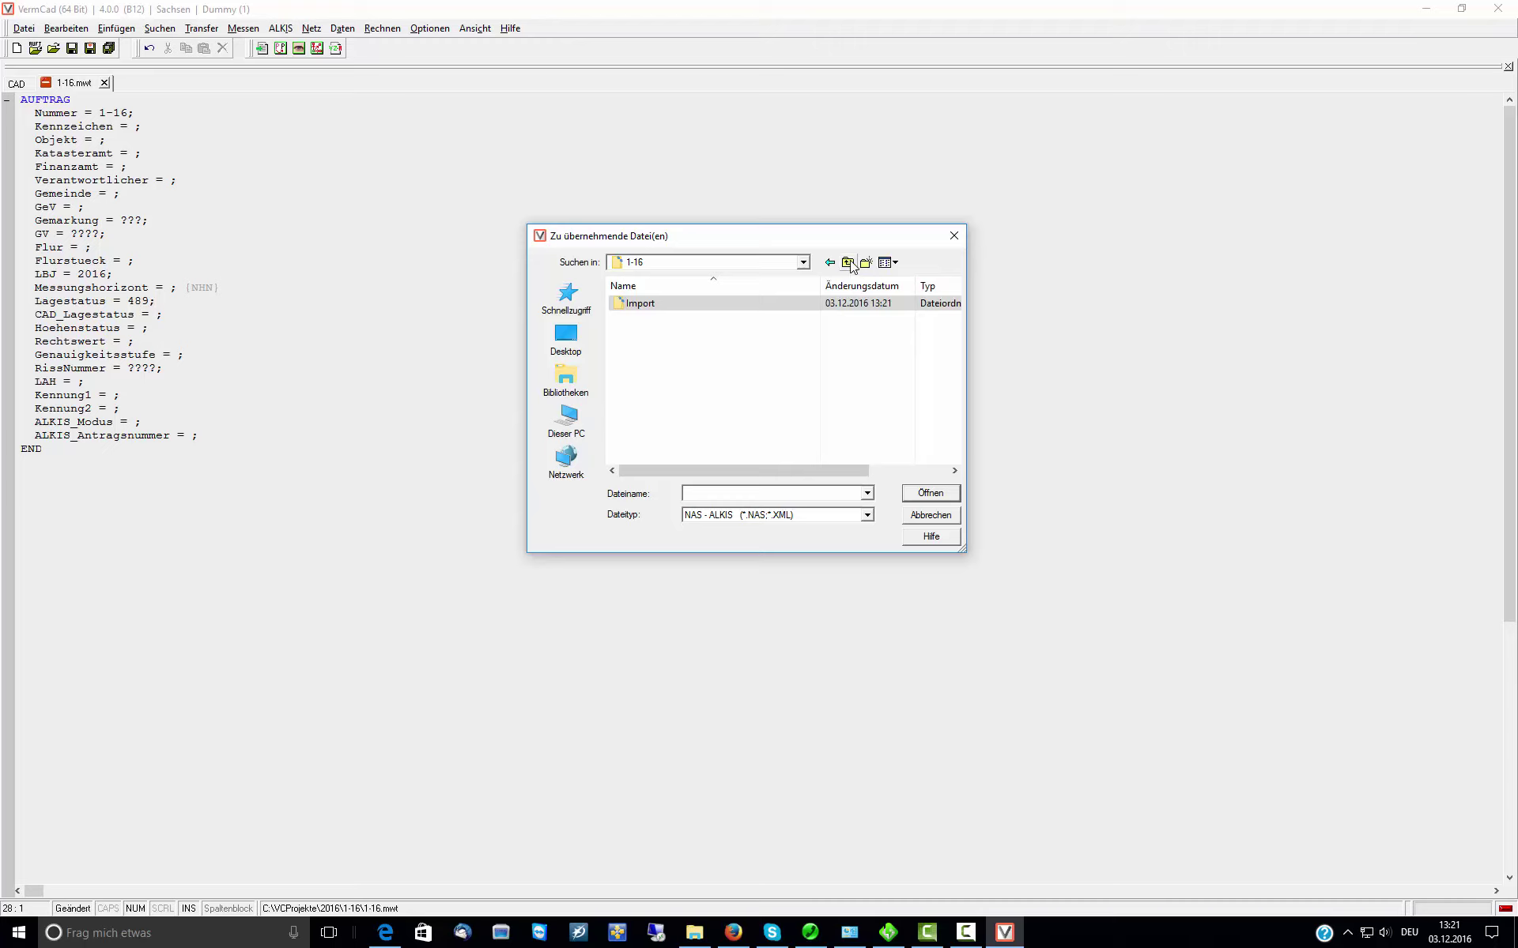
left_click(849, 263)
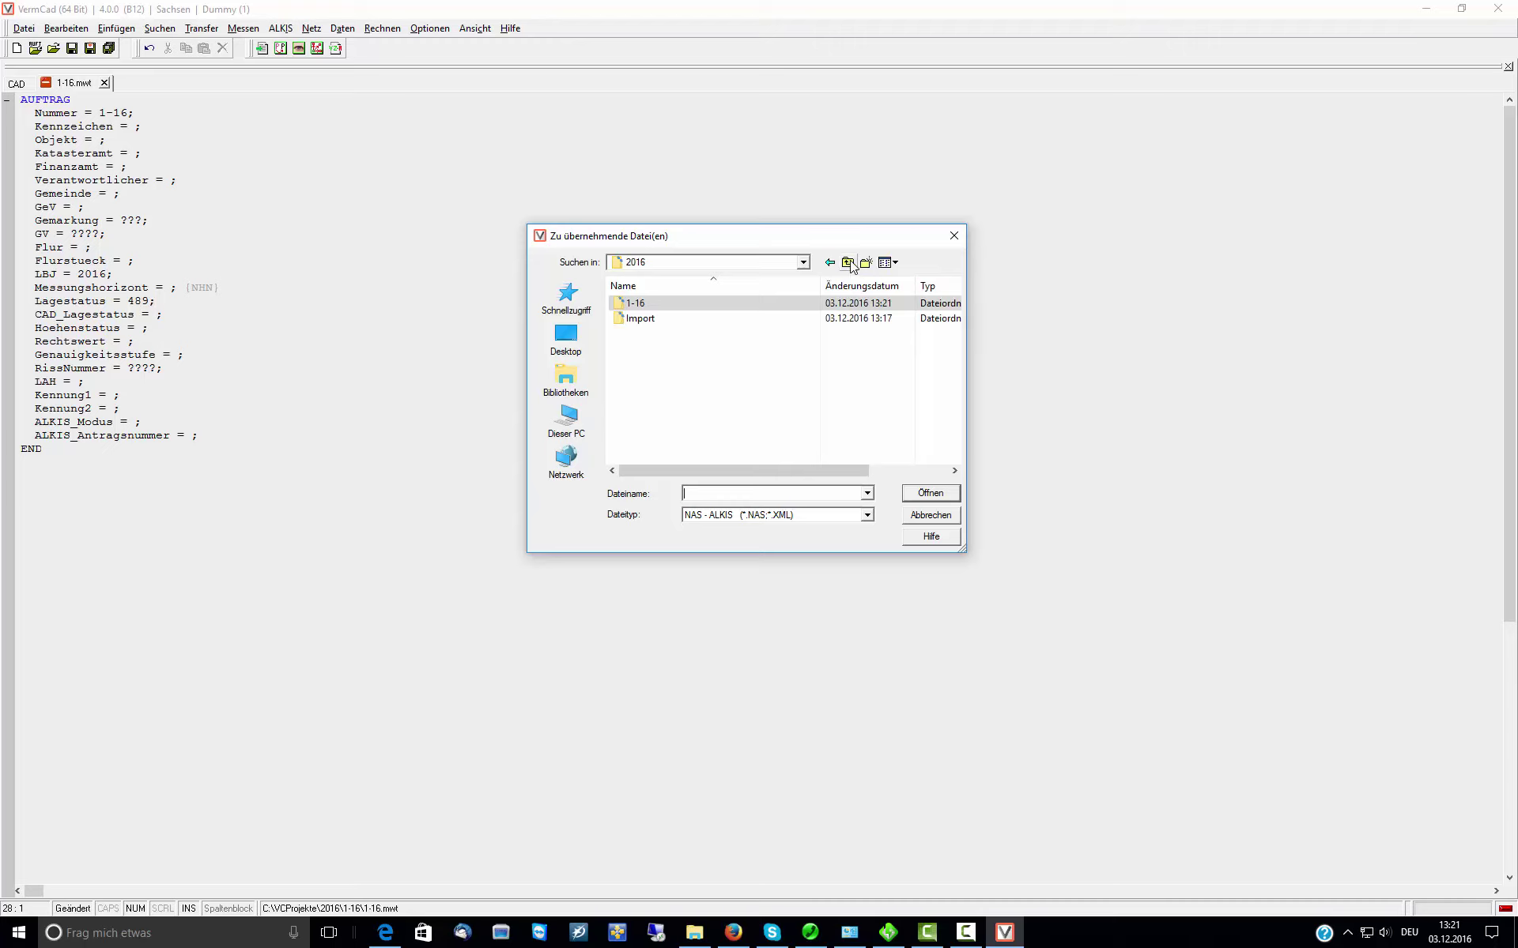
double_click(637, 319)
left_click(641, 305)
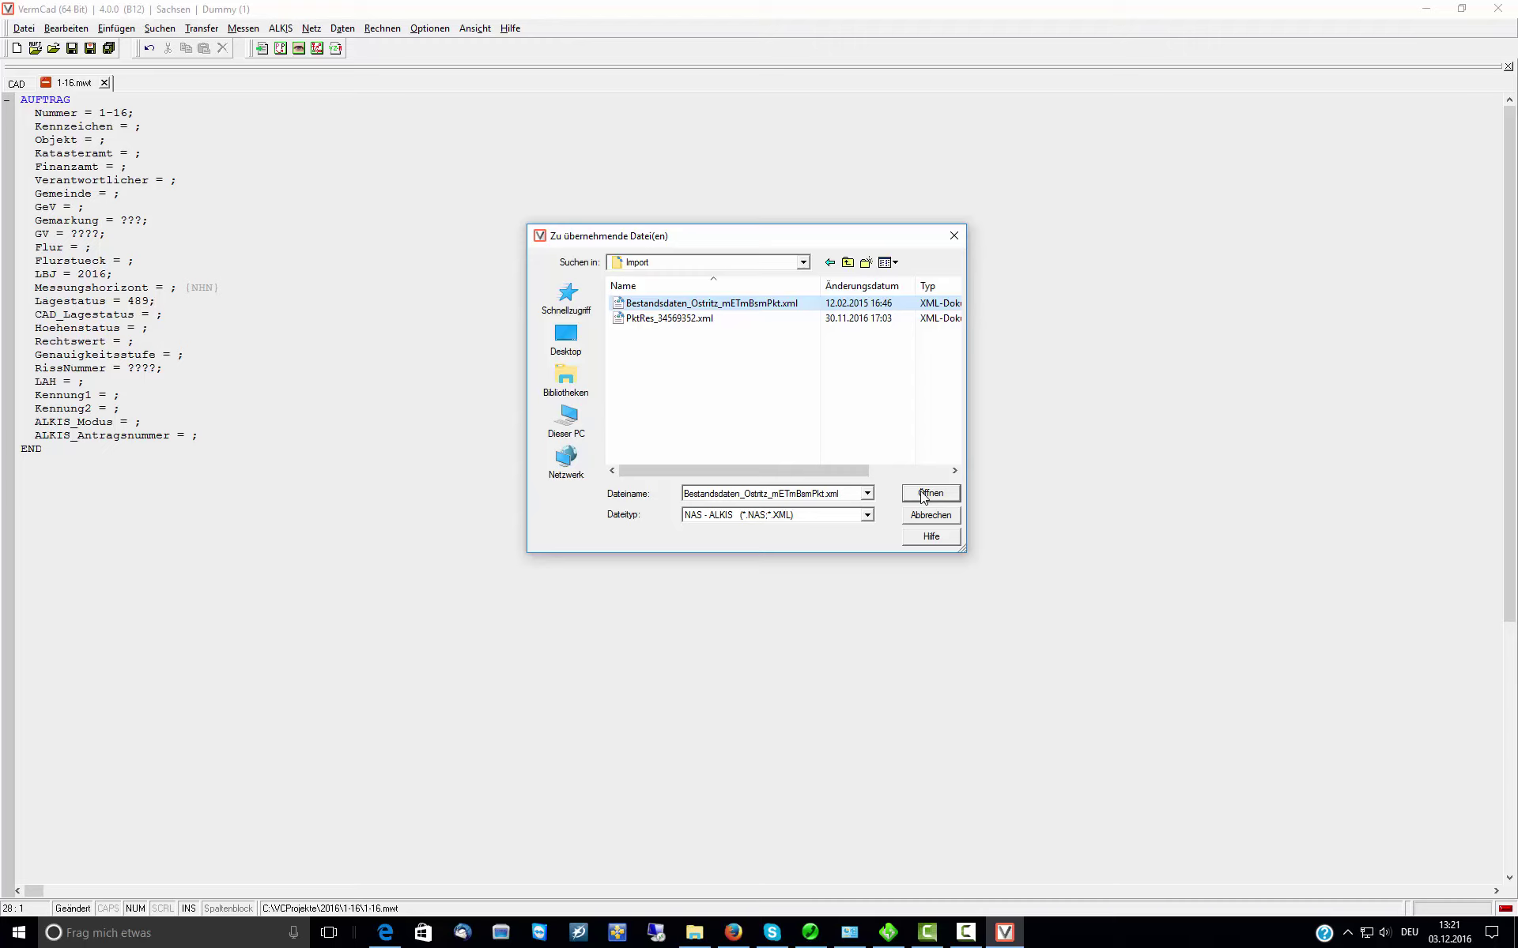
left_click(923, 495)
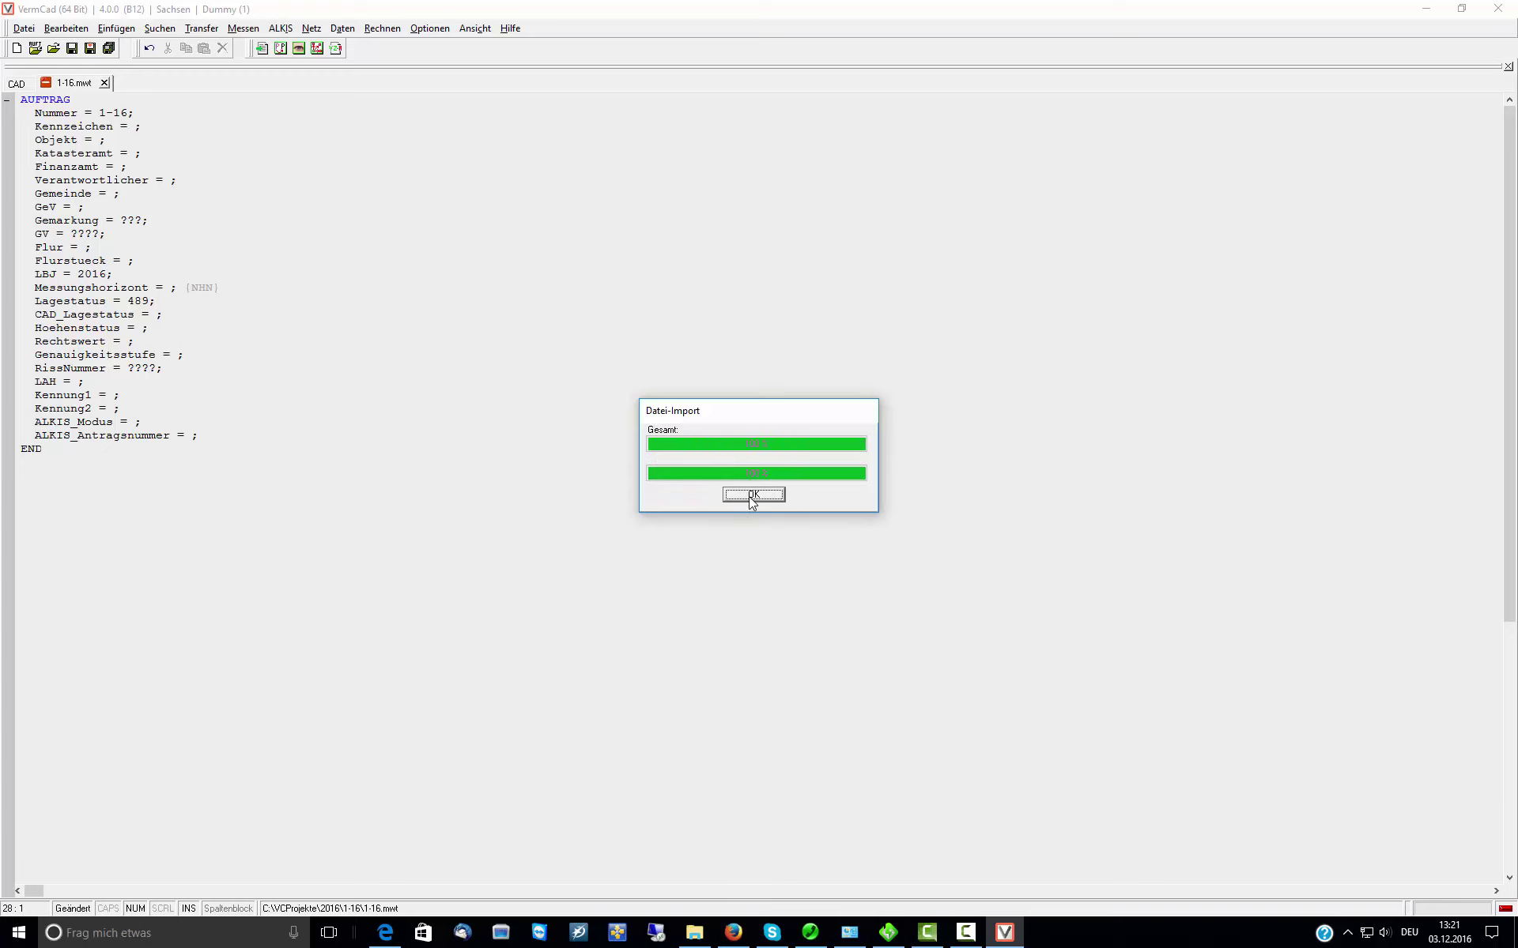
Acknowledge the finished file import and accept the suggested catalog updates.
left_click(762, 495)
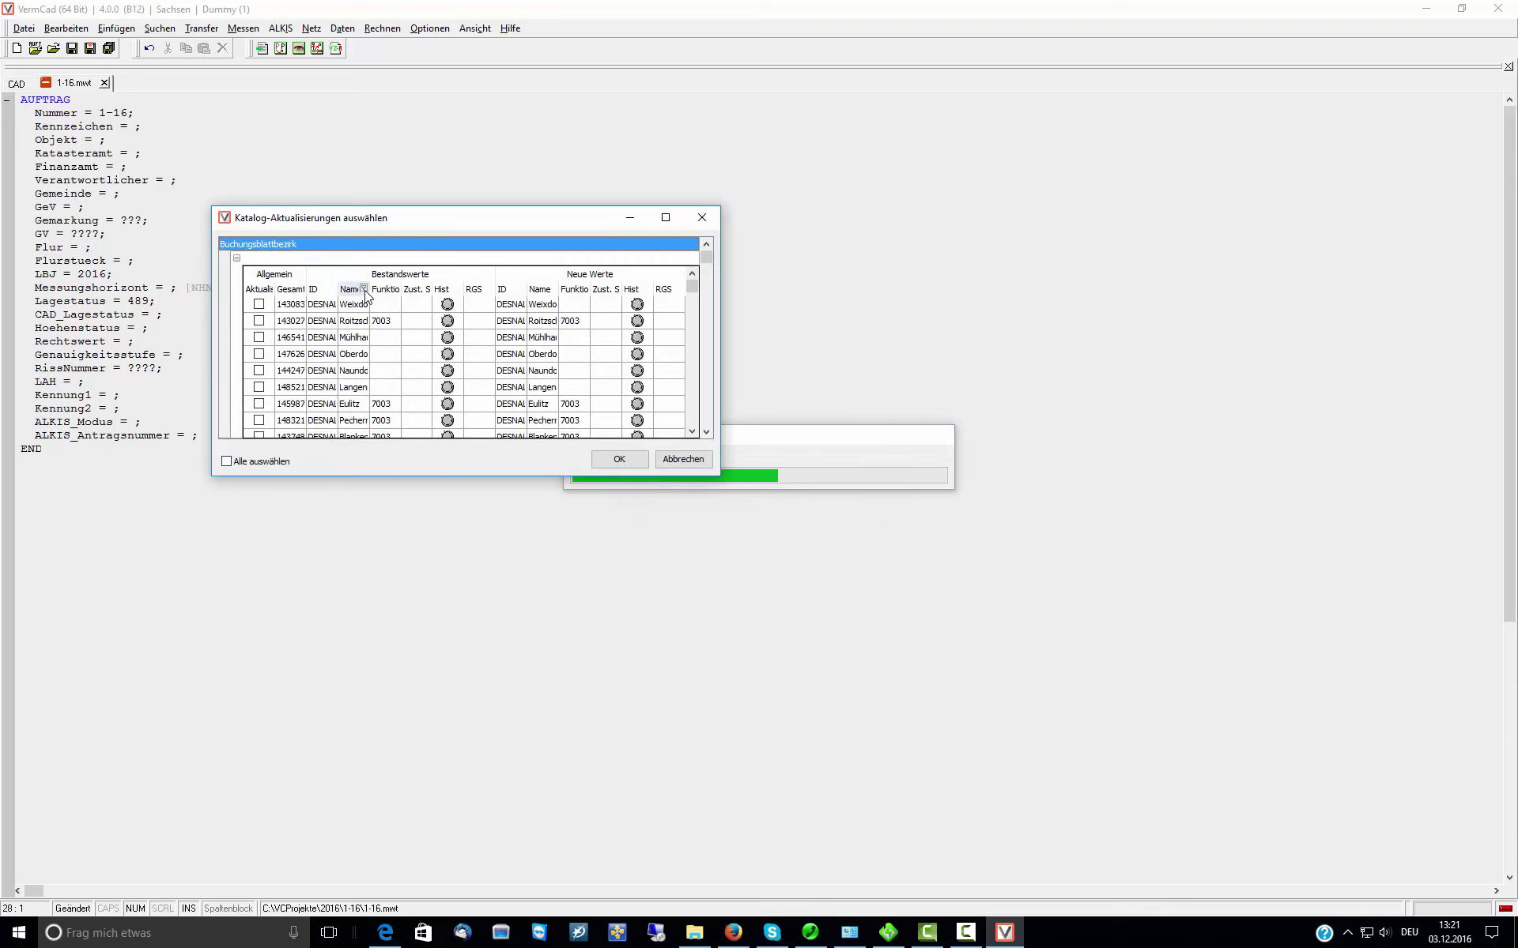
left_click(619, 459)
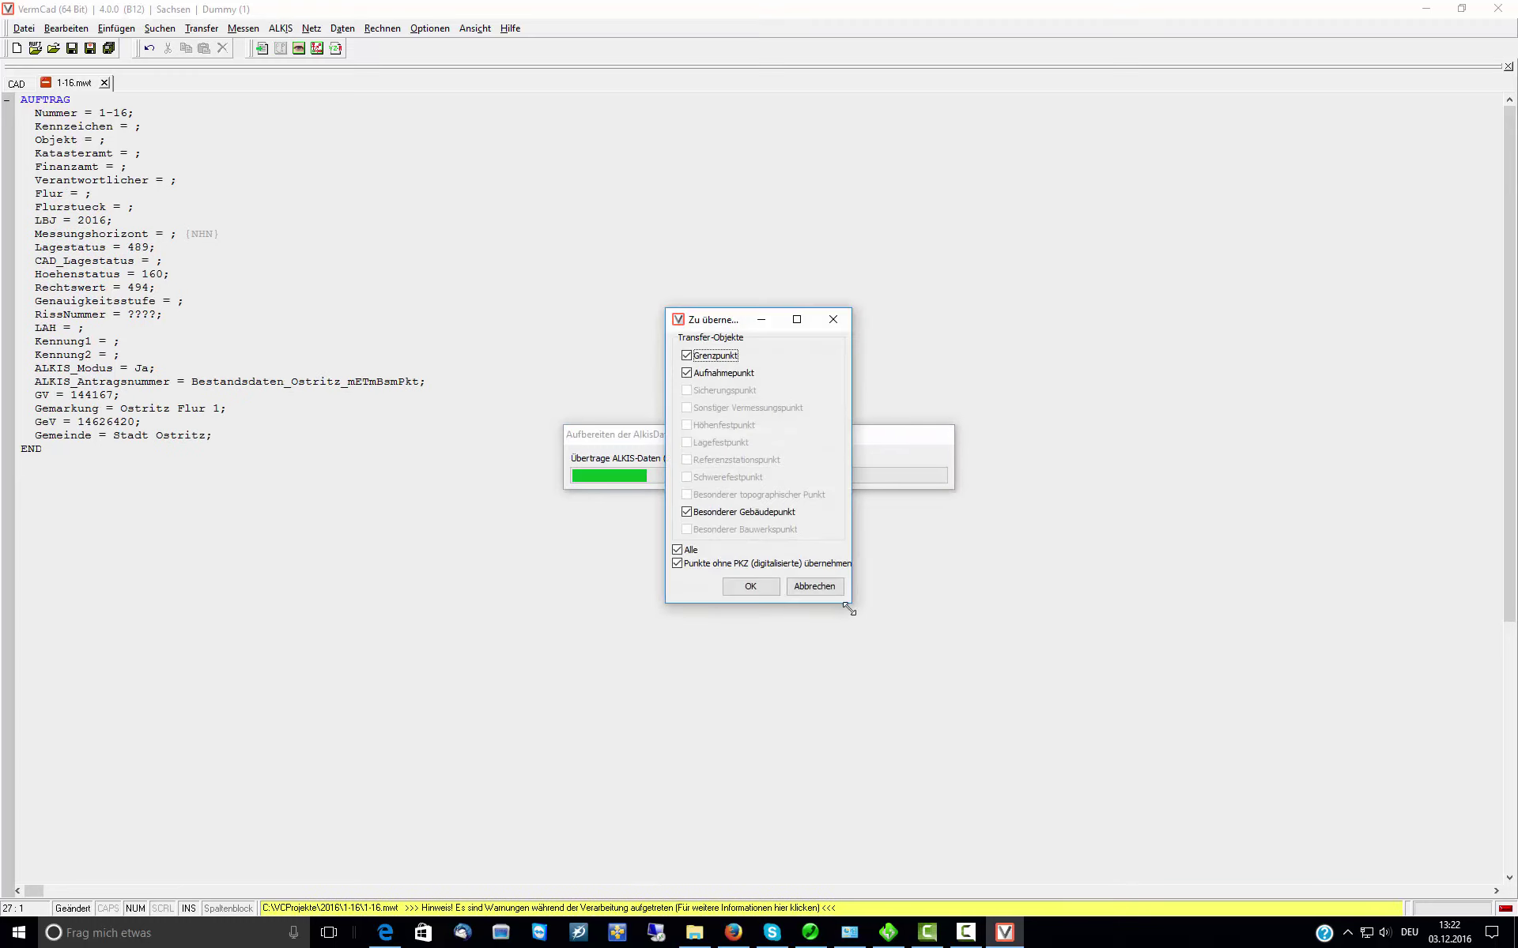
Transfer the checked point types and accept the suggested numbering district keys.
left_click(762, 586)
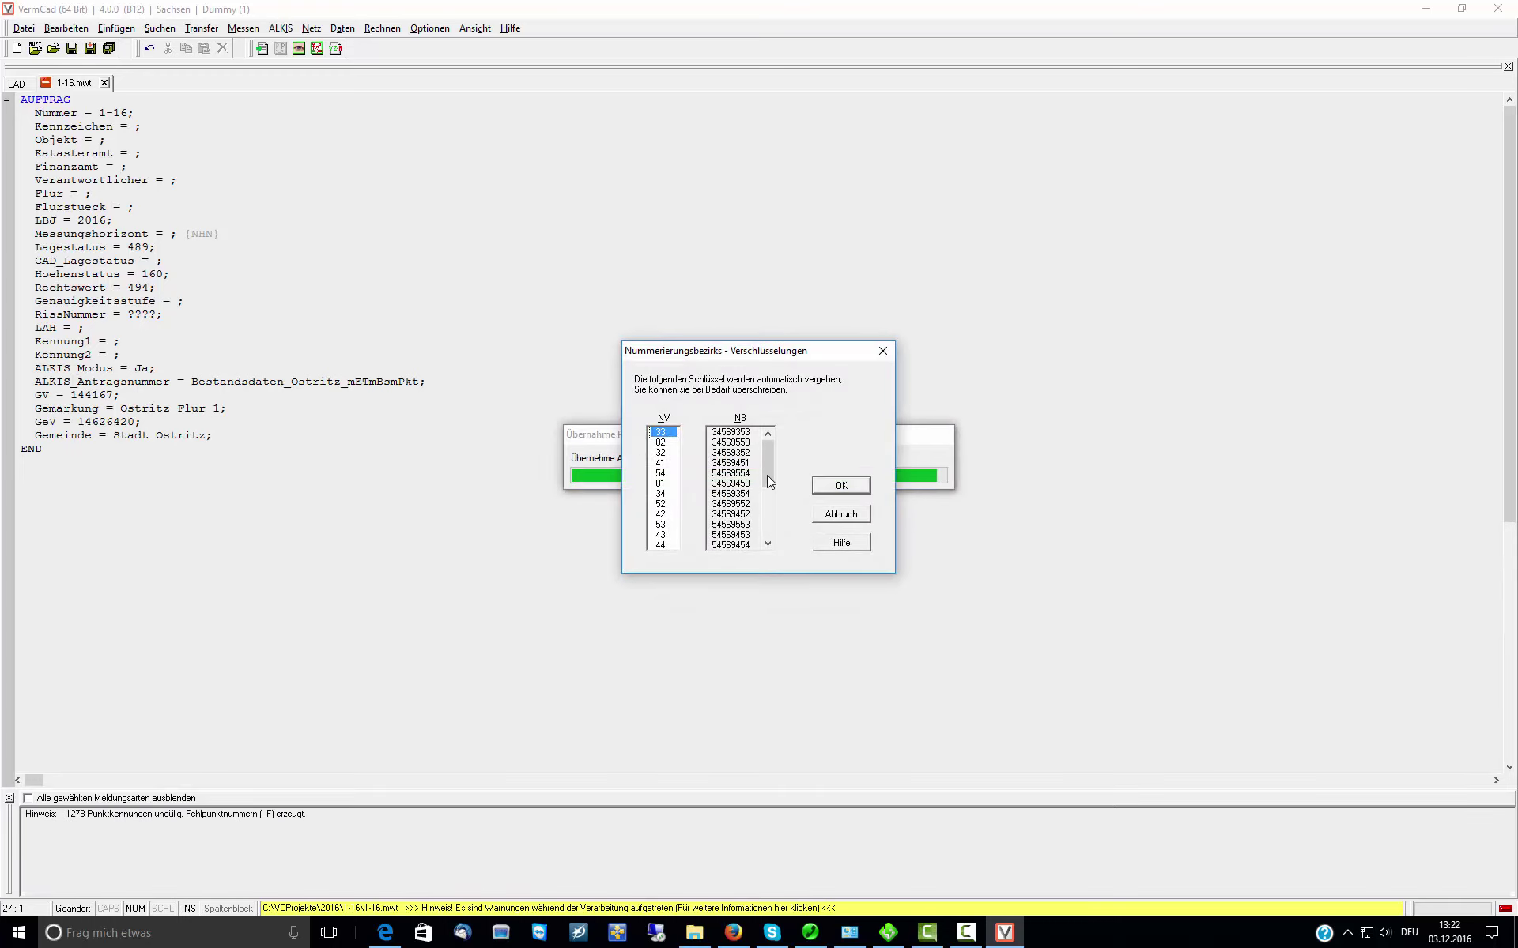
left_click(841, 485)
Review the imported order entries and enter 170 as the Messungshorizont value.
mouse_move(20, 98)
left_mouse_down()
mouse_move(79, 261)
mouse_move(48, 423)
mouse_move(181, 436)
mouse_move(2, 71)
left_mouse_up()
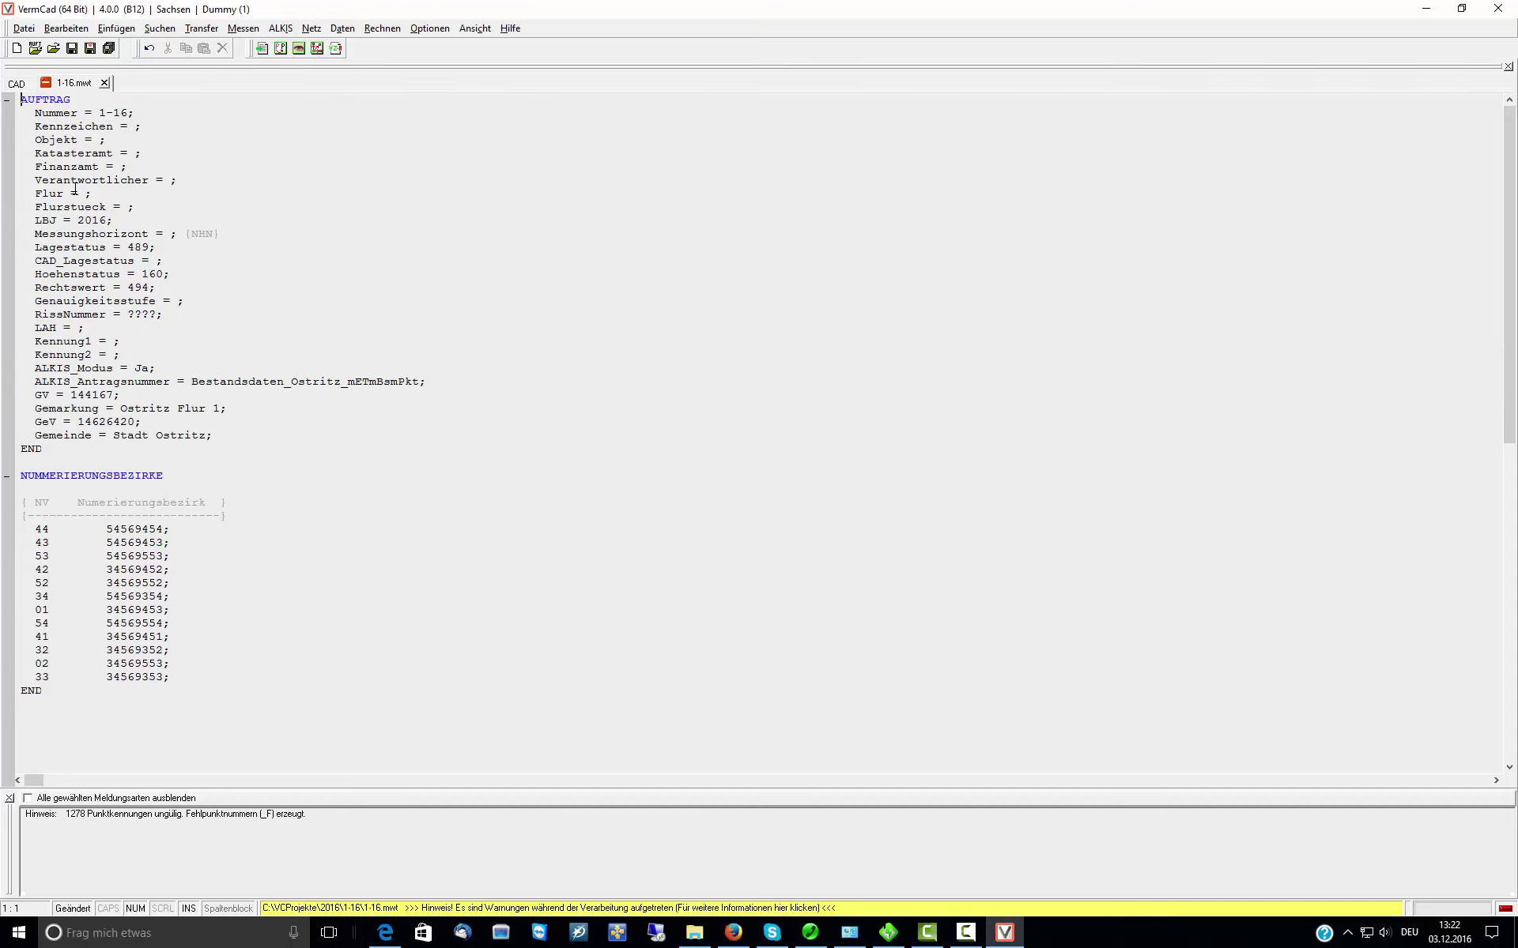
left_click(195, 382)
double_click(138, 288)
left_click_drag(127, 247, 150, 247)
left_click(170, 235)
type("170")
left_click(116, 28)
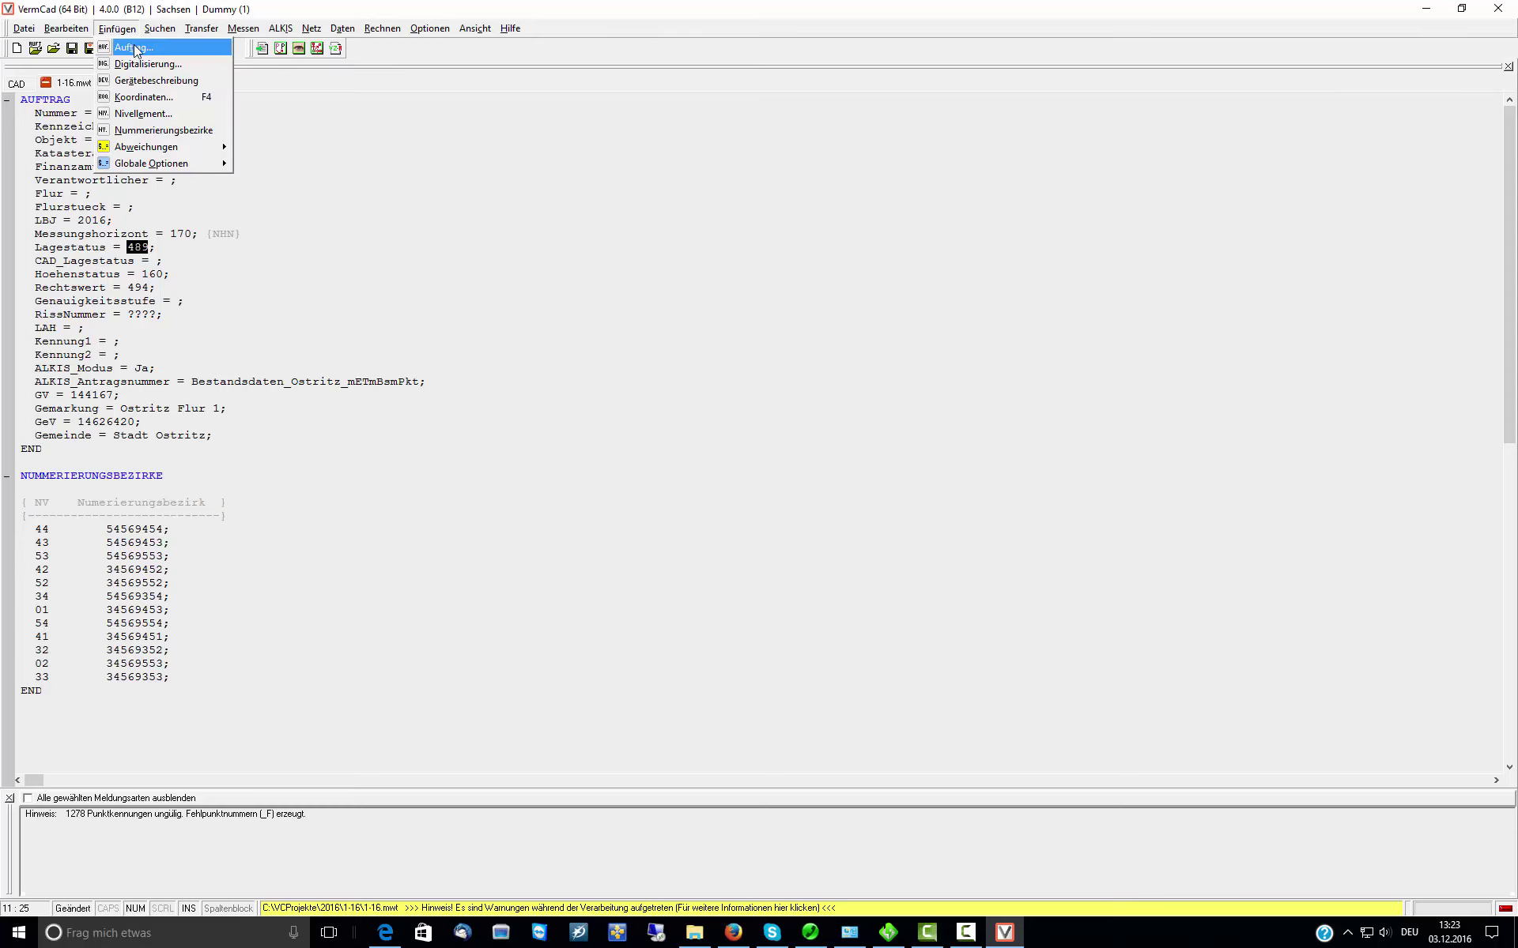
Open the Einfügen > Auftrag… form and check that Messungshorizont shows 170.
left_click(136, 50)
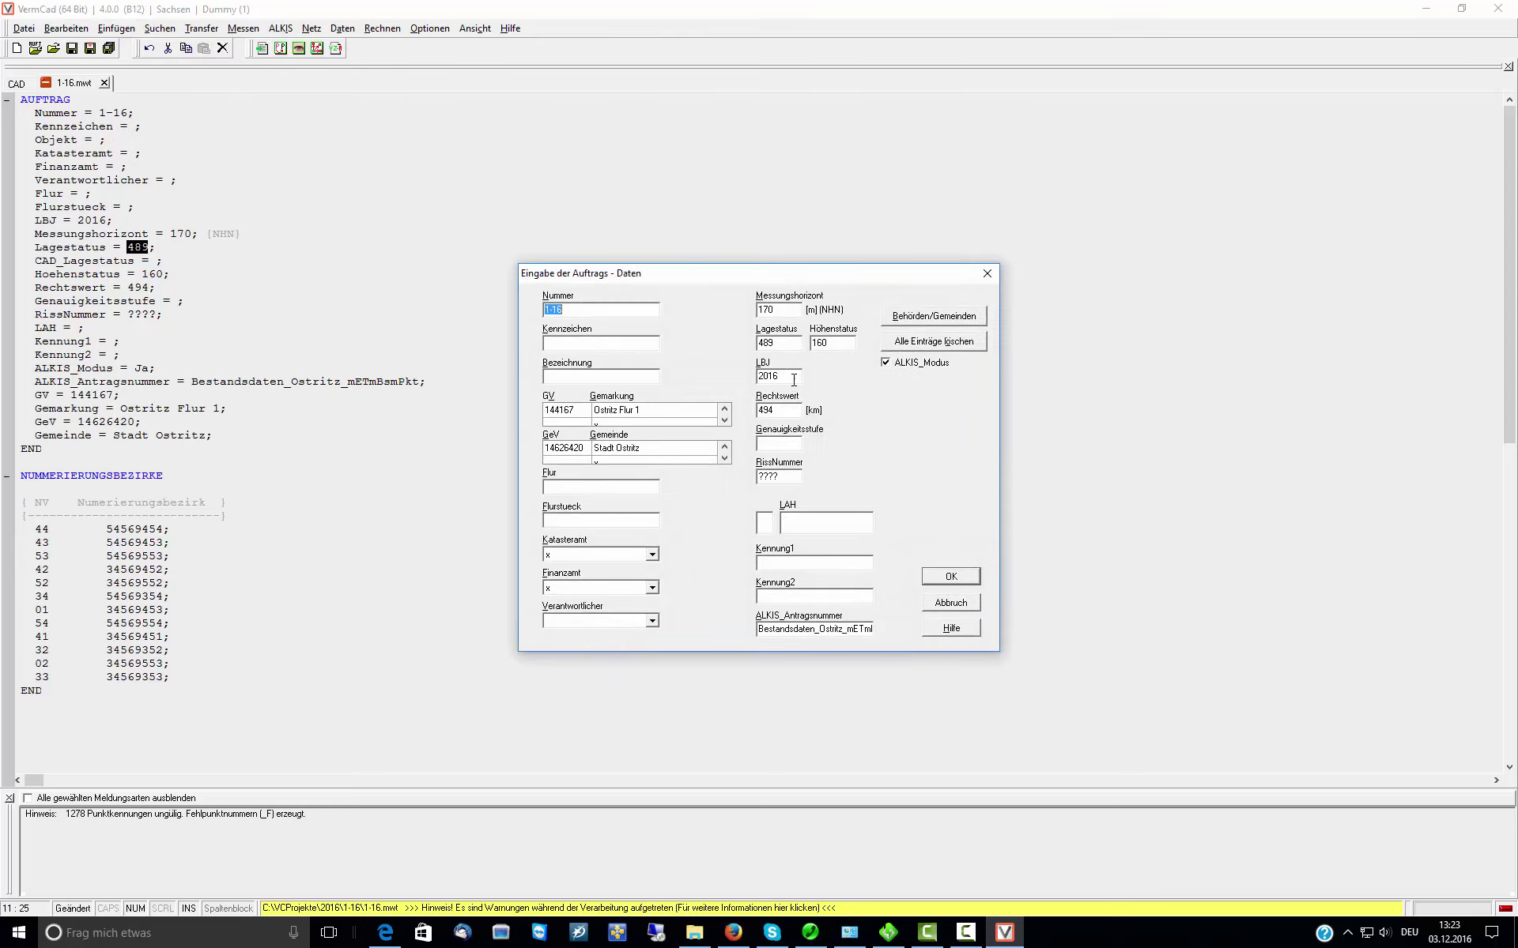
left_click_drag(772, 311, 759, 314)
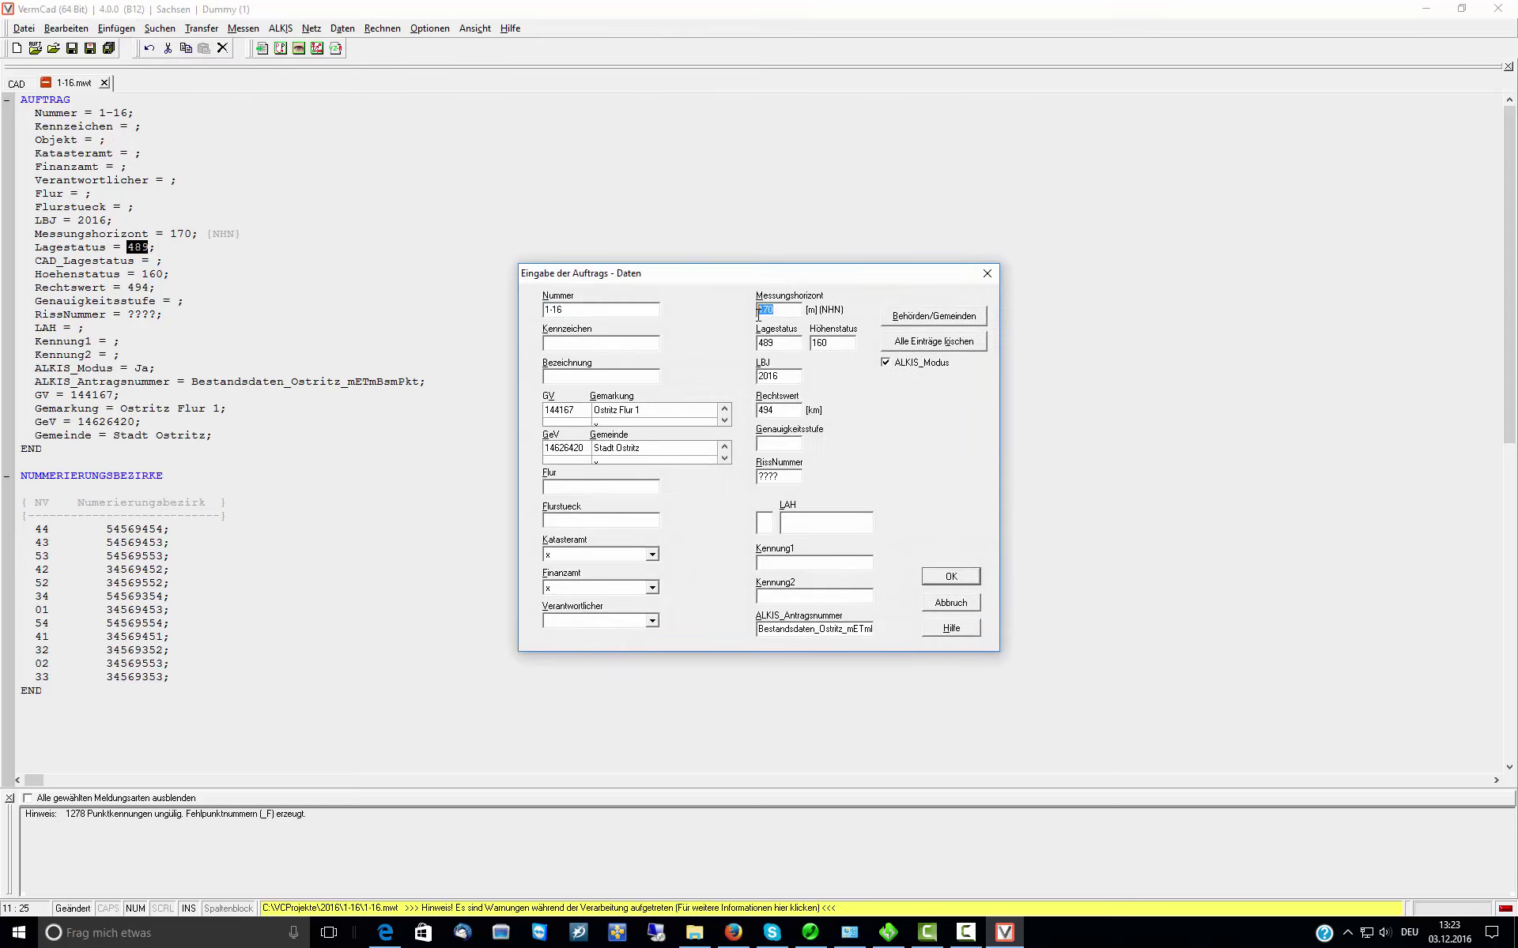